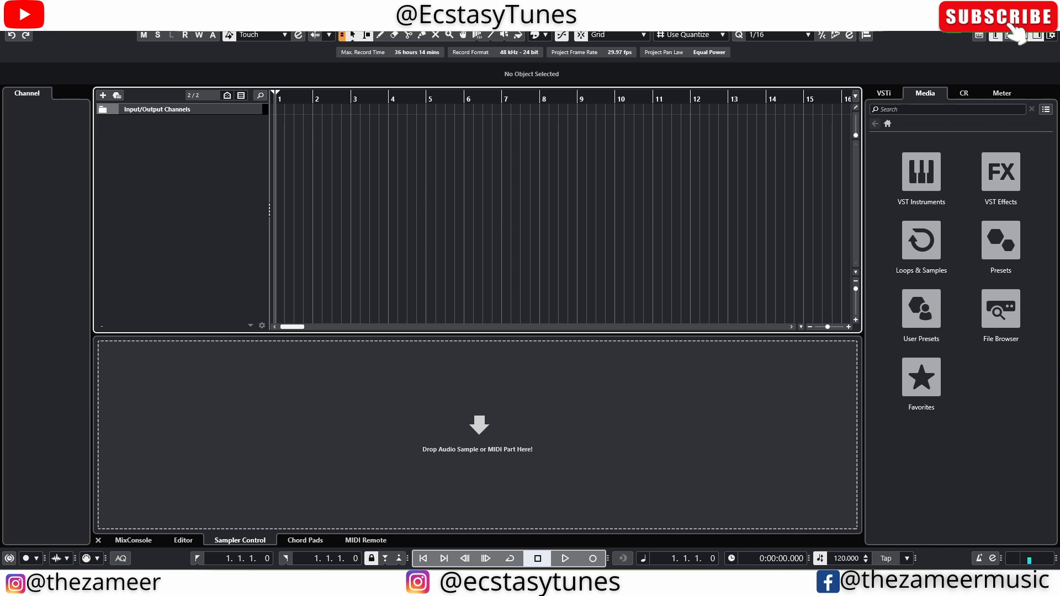
Browse to Favorites > MIDI Loops in the File Browser and preview the 'test' loop, then stop it
{"action": "left_click", "coordinate": [1000, 312]}
{"action": "left_click", "coordinate": [907, 162]}
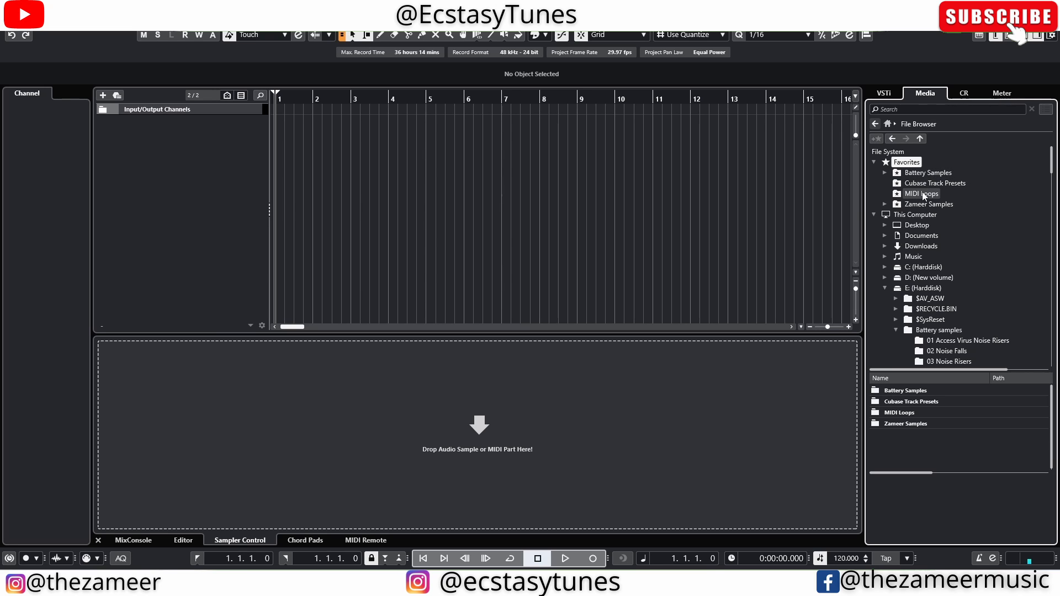
{"action": "left_click", "coordinate": [921, 194]}
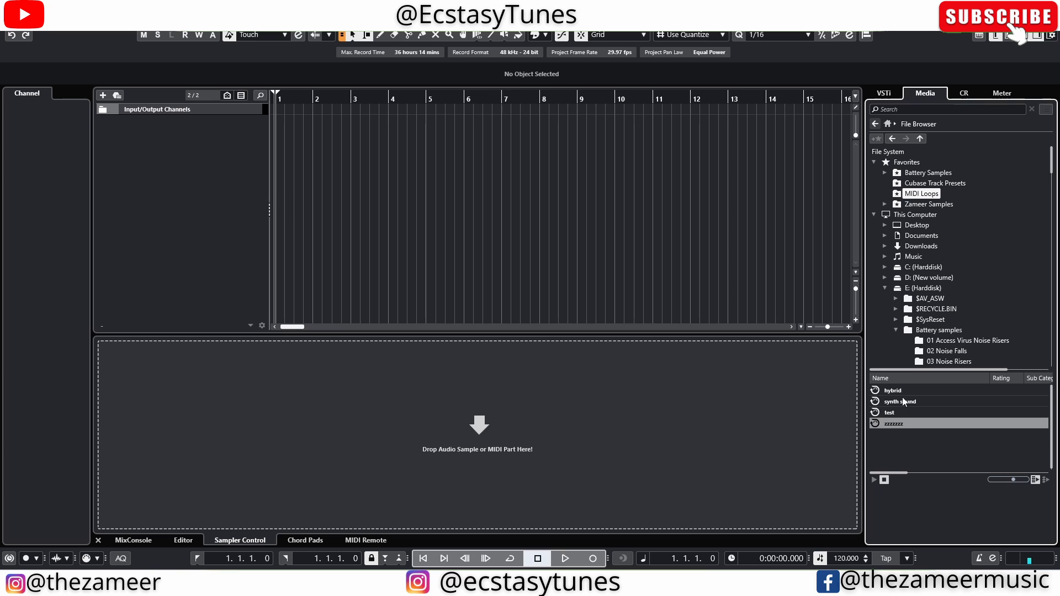
{"action": "left_click", "coordinate": [886, 413]}
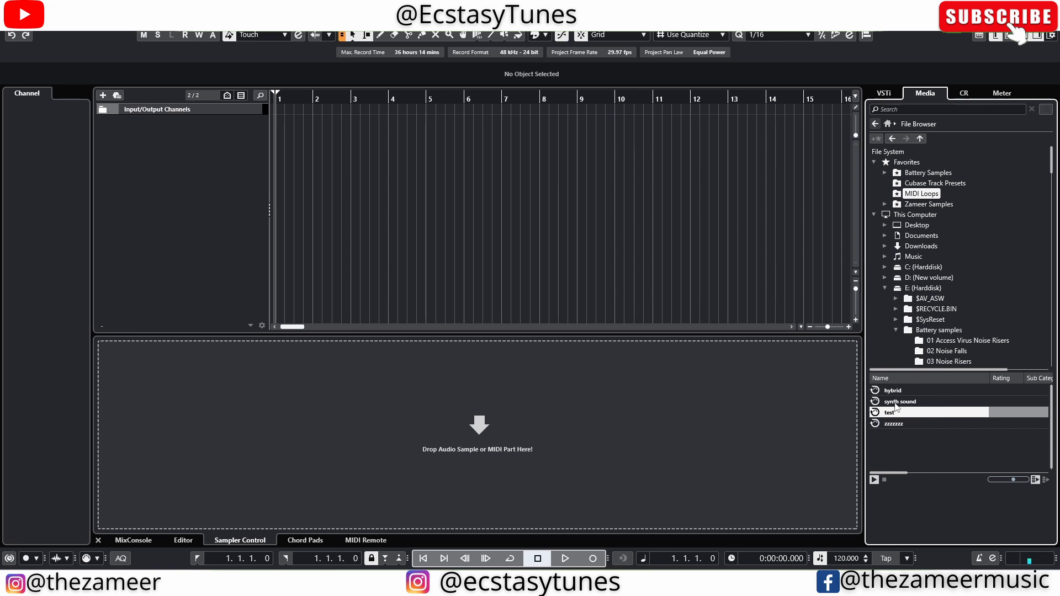
{"action": "left_click", "coordinate": [883, 478]}
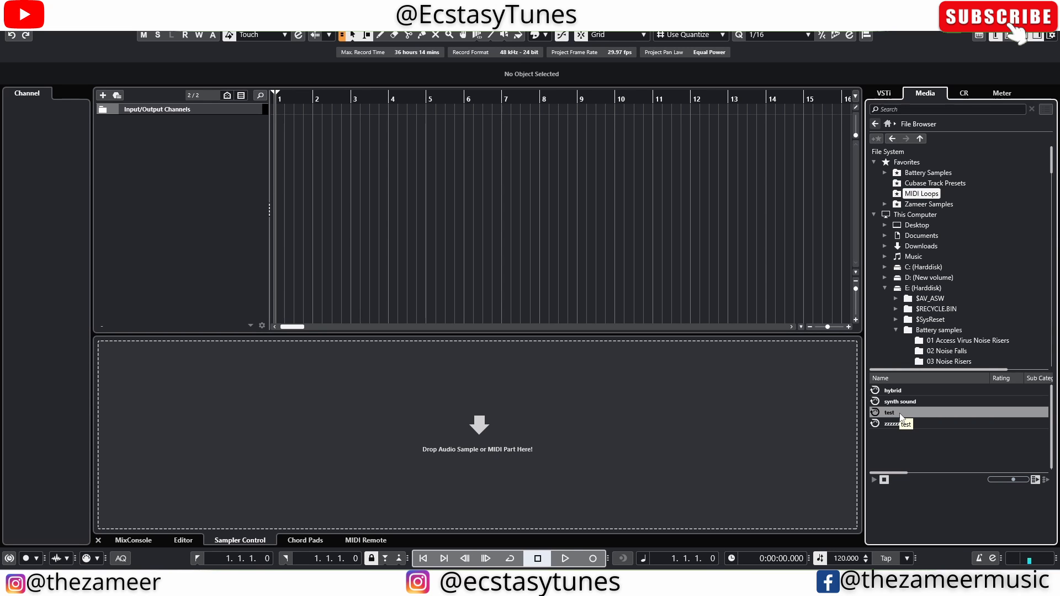
Drag the 'test' loop into the project as track Hybrid_x64 01 and check its Hybrid and Driver windows
{"action": "left_click_drag", "start_coordinate": [900, 415], "coordinate": [226, 161]}
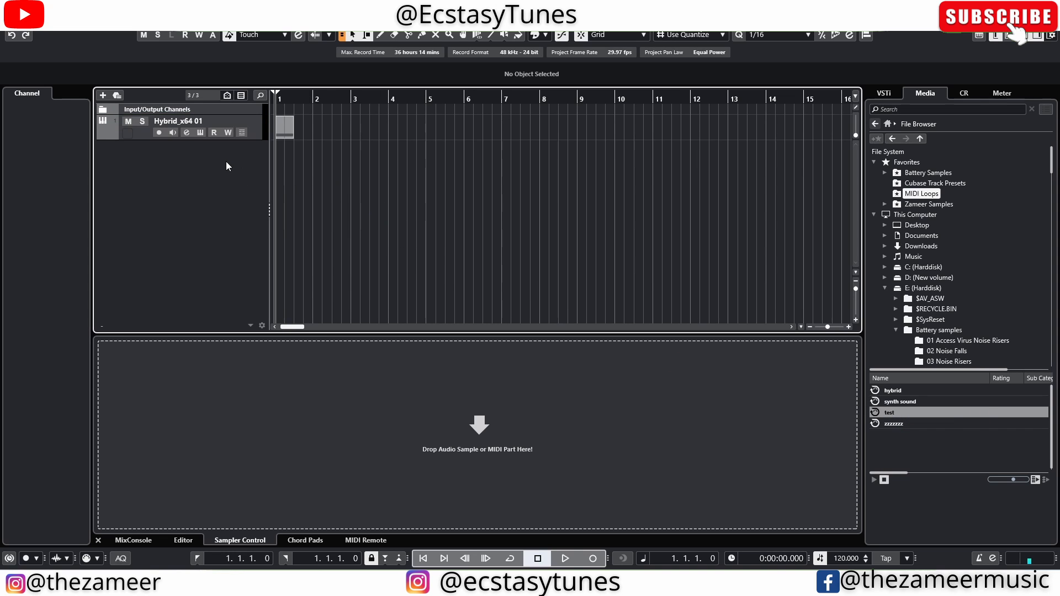
{"action": "left_click", "coordinate": [200, 133]}
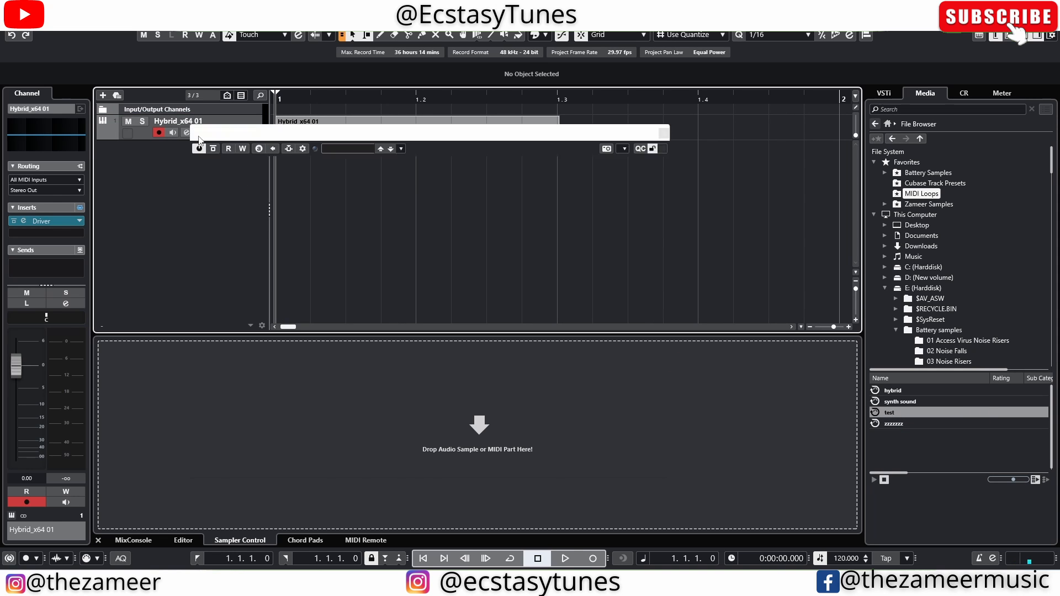
{"action": "left_click_drag", "start_coordinate": [240, 121], "coordinate": [278, 149]}
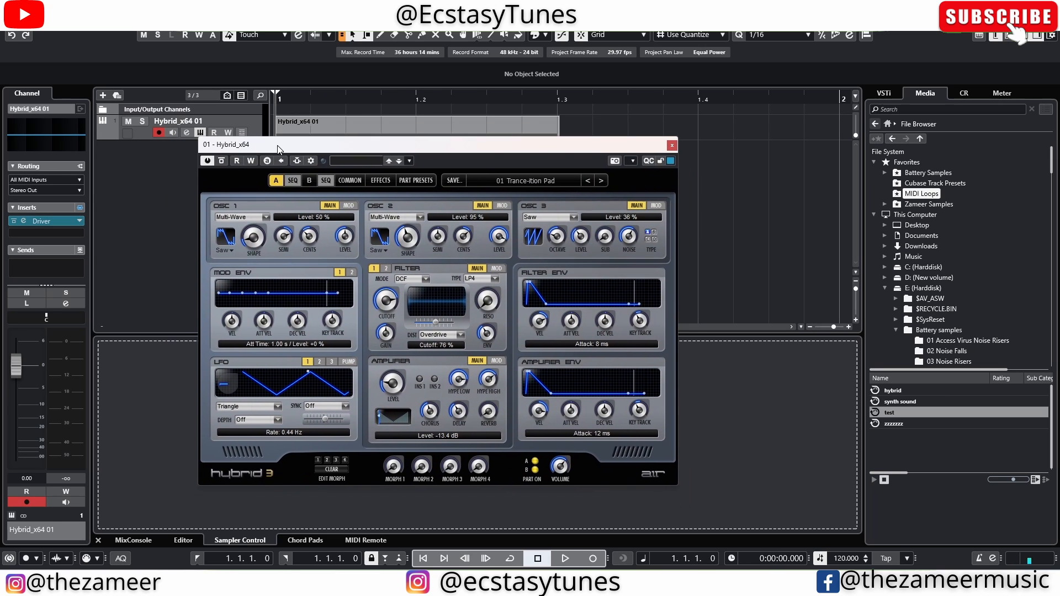
{"action": "left_click", "coordinate": [47, 220]}
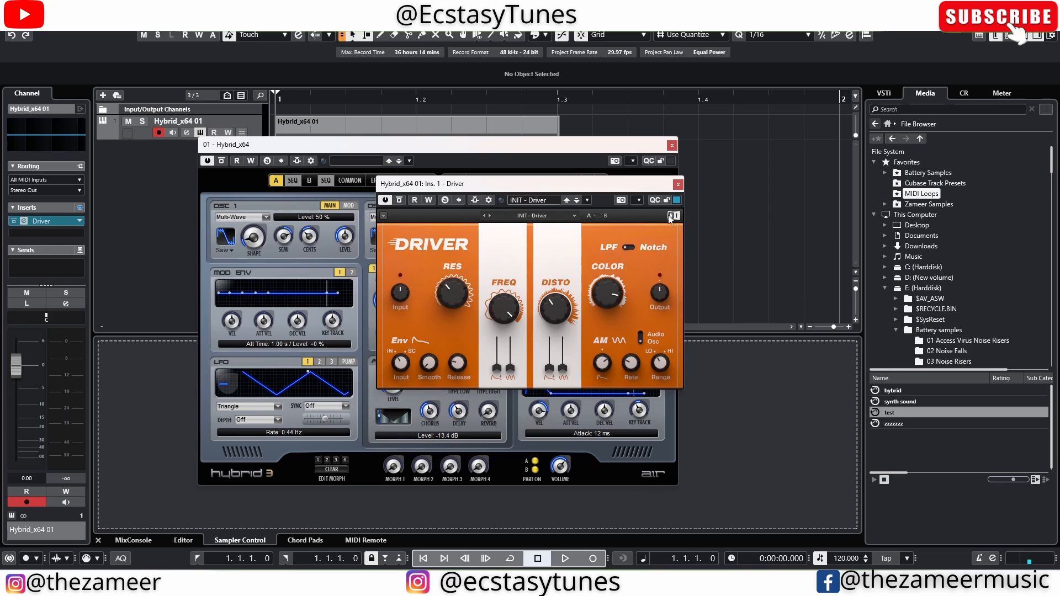
{"action": "left_click", "coordinate": [678, 184]}
{"action": "left_click", "coordinate": [672, 145]}
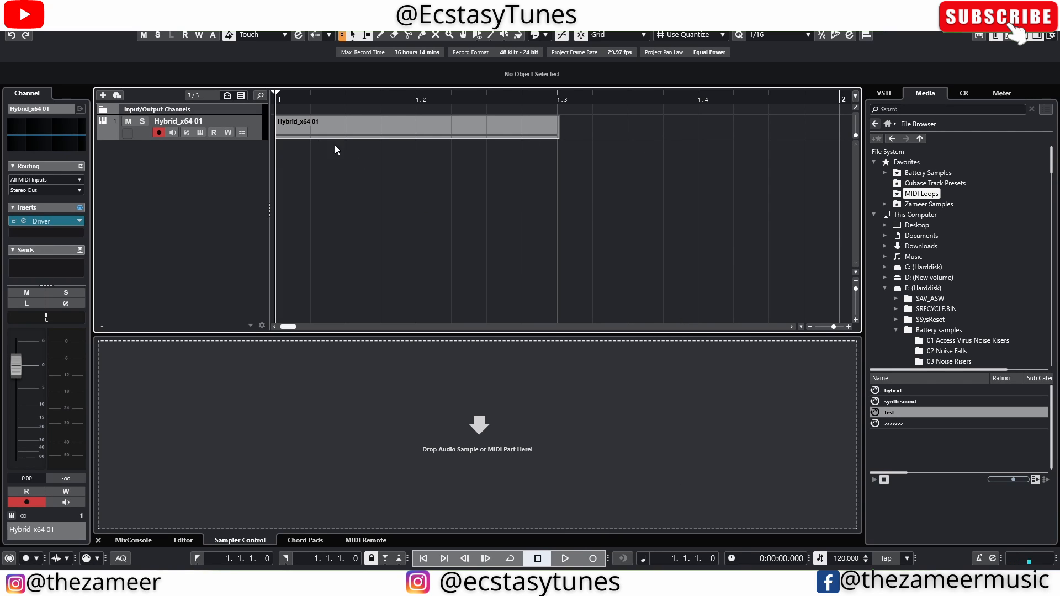
Enlarge the Hybrid_x64 01 track and open its part in the Key Editor to inspect the C3 note
{"action": "left_click_drag", "start_coordinate": [260, 142], "coordinate": [263, 199]}
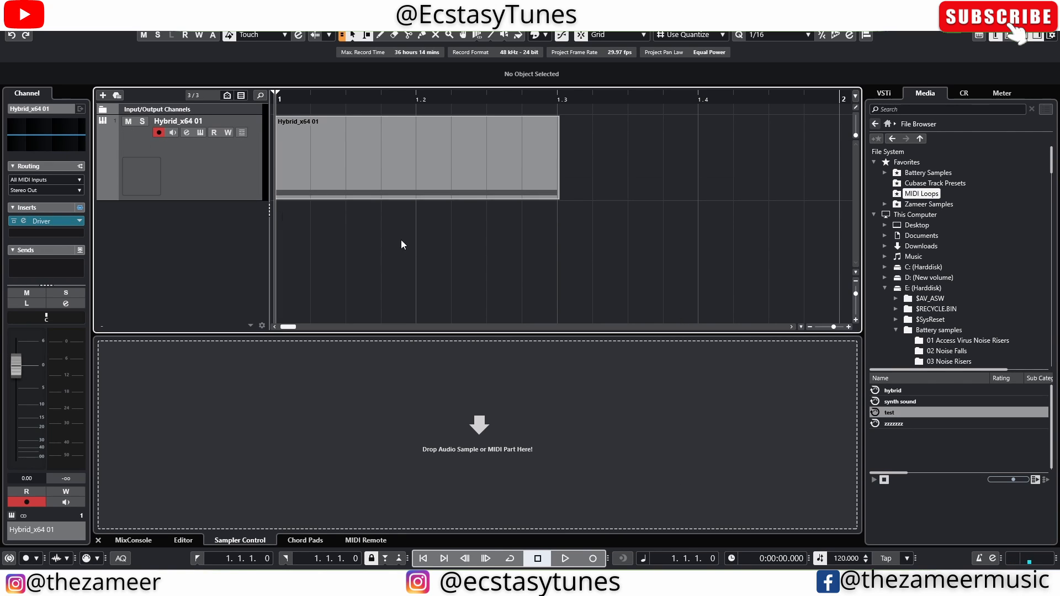
{"action": "left_click", "coordinate": [377, 189]}
{"action": "double_click", "coordinate": [377, 189]}
{"action": "left_click_drag", "start_coordinate": [267, 423], "coordinate": [573, 449]}
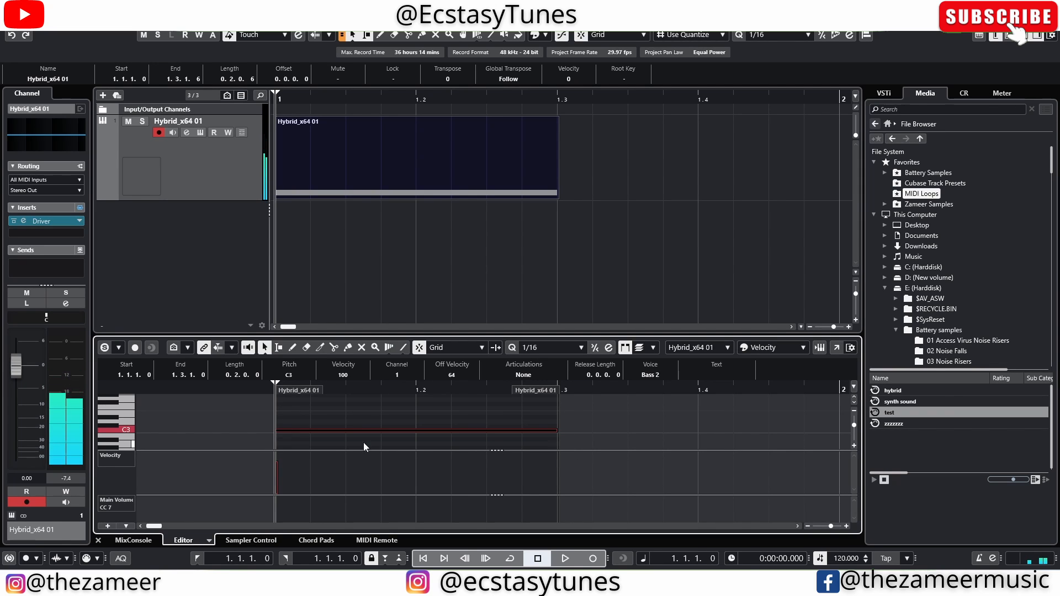
{"action": "left_click", "coordinate": [487, 415]}
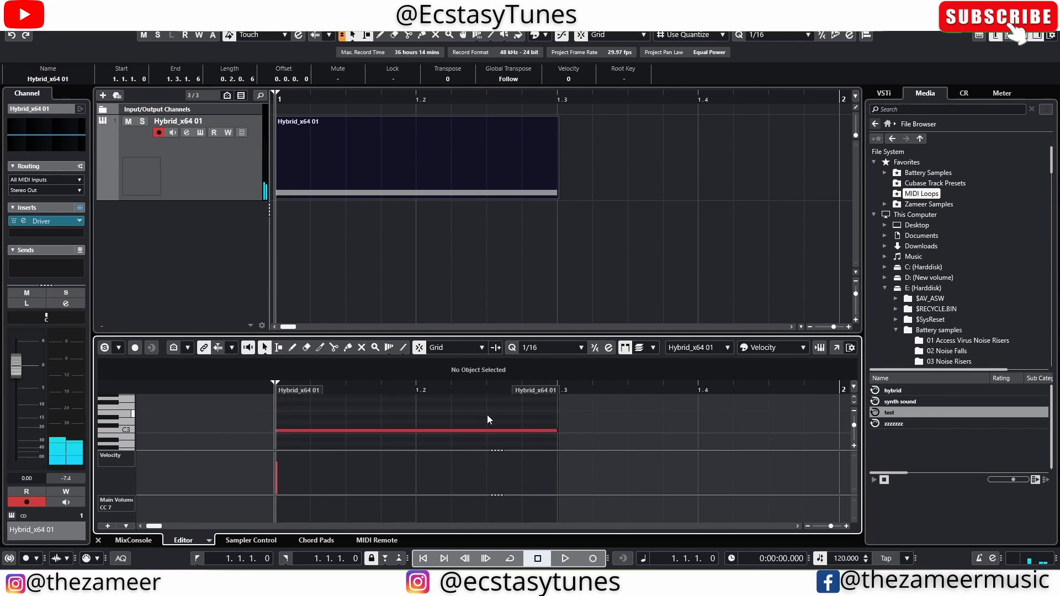
{"action": "left_click", "coordinate": [389, 275]}
Trim the Hybrid_x64 01 part so it ends at bar 1.3
{"action": "left_click", "coordinate": [392, 176]}
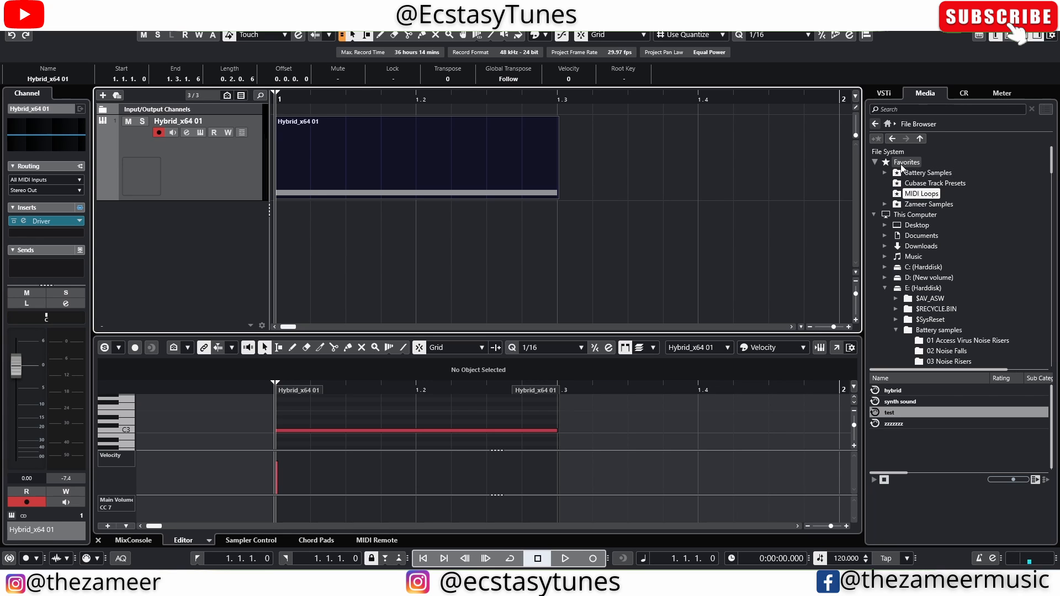
{"action": "left_click", "coordinate": [519, 215]}
{"action": "left_click_drag", "start_coordinate": [557, 199], "coordinate": [557, 199]}
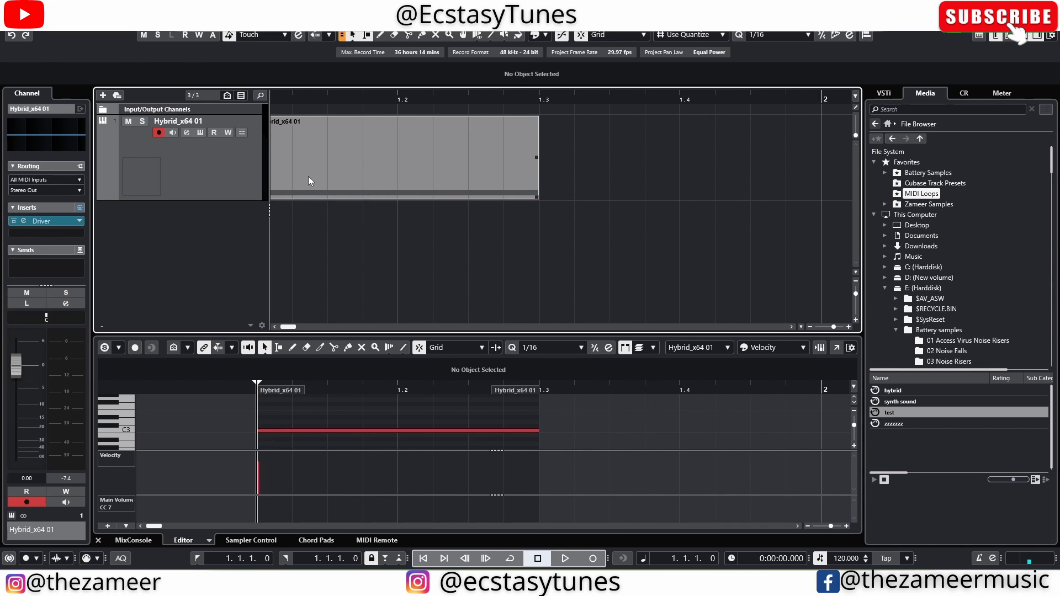
{"action": "mouse_move", "coordinate": [309, 177]}
{"action": "left_mouse_down"}
{"action": "mouse_move", "coordinate": [950, 195]}
{"action": "mouse_move", "coordinate": [935, 162]}
{"action": "mouse_move", "coordinate": [923, 182]}
{"action": "mouse_move", "coordinate": [421, 188]}
{"action": "mouse_move", "coordinate": [297, 177]}
{"action": "left_mouse_up"}
{"action": "left_click", "coordinate": [379, 243]}
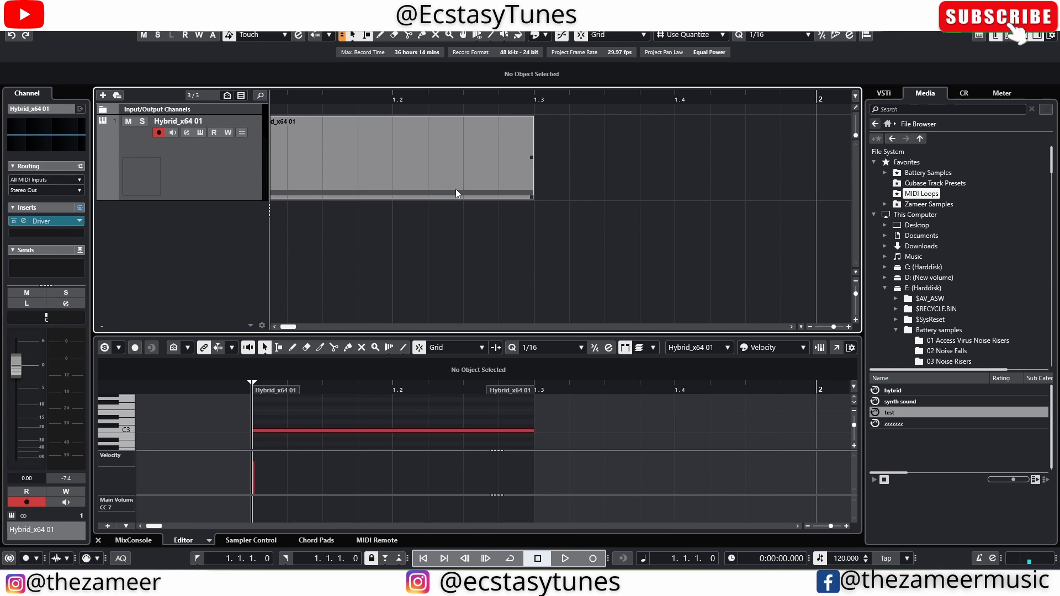
{"action": "left_click", "coordinate": [103, 95]}
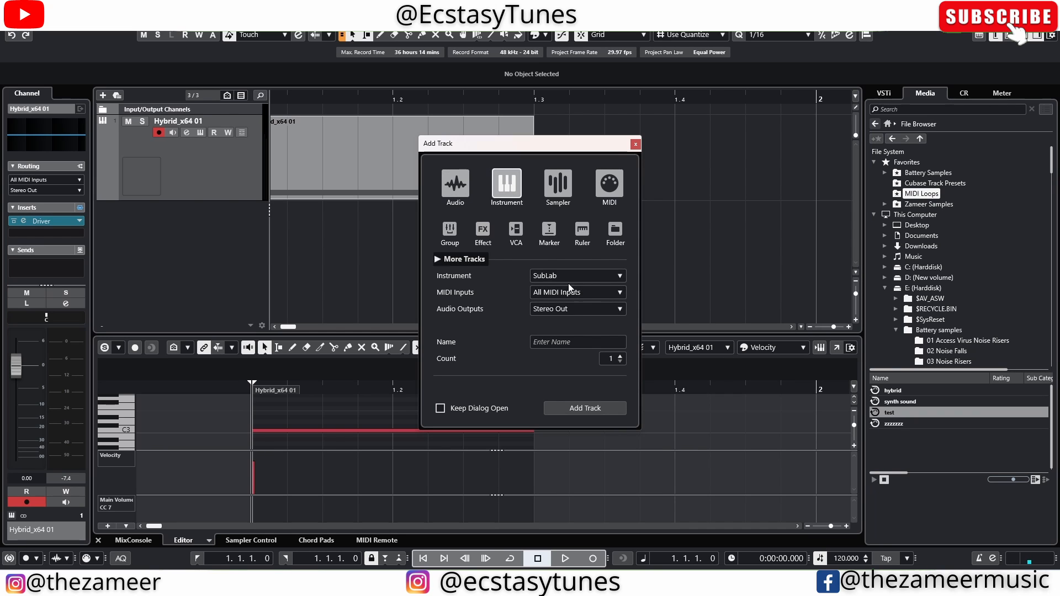
Create a new instrument track using the FM8 plug-in
{"action": "left_click", "coordinate": [546, 276]}
{"action": "scroll", "coordinate": [481, 497], "scroll_direction": "down", "scroll_amount": 3}
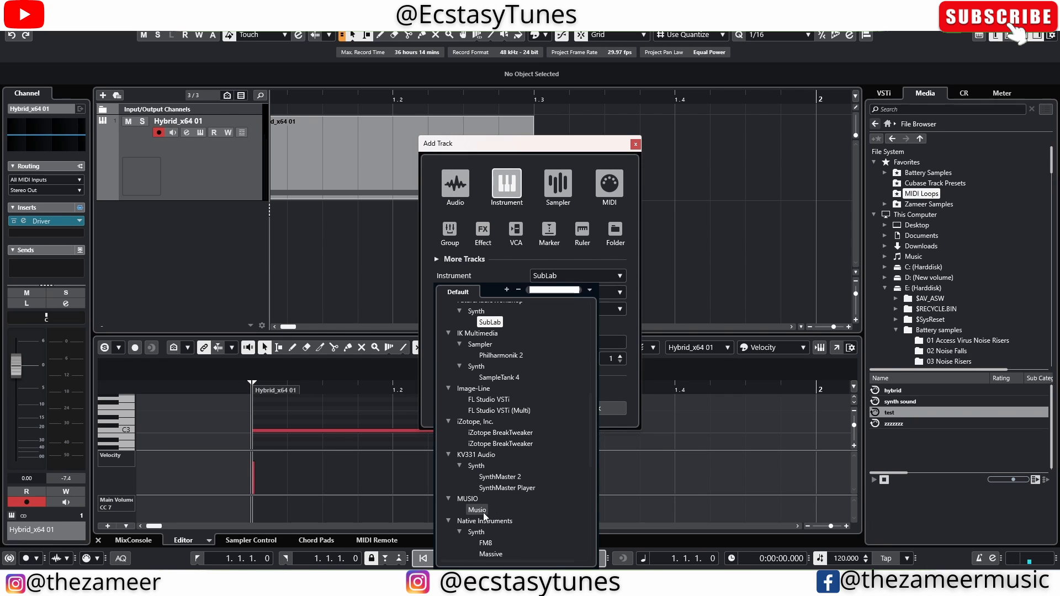
{"action": "left_click", "coordinate": [493, 545]}
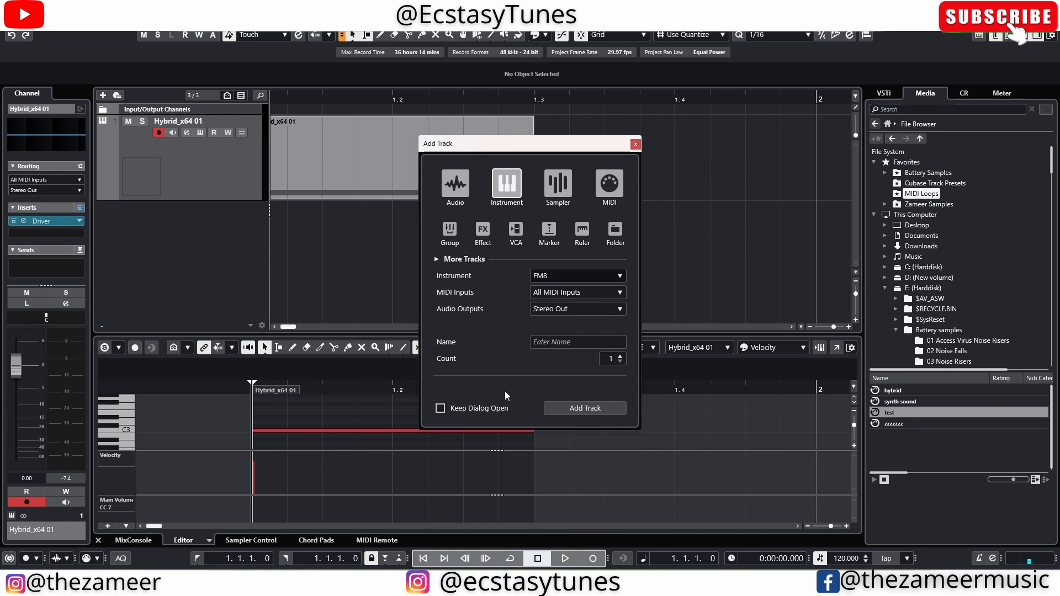
{"action": "left_click", "coordinate": [578, 411]}
Load the Color Of Dirt guitar preset into FM8 and close the FM8 window
{"action": "left_click_drag", "start_coordinate": [541, 124], "coordinate": [635, 133]}
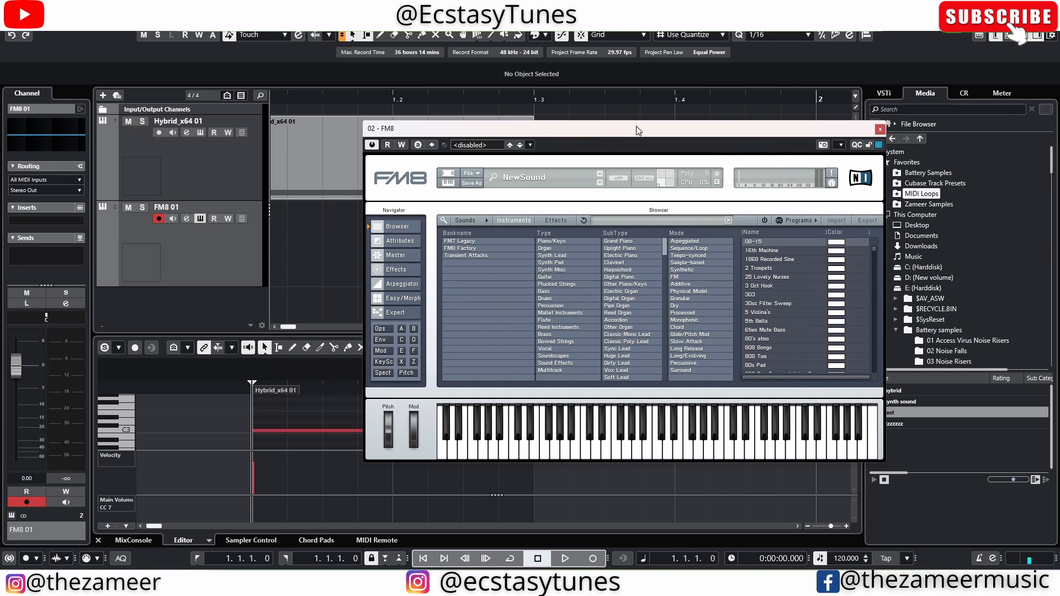
{"action": "left_click", "coordinate": [547, 277]}
{"action": "left_click", "coordinate": [777, 241]}
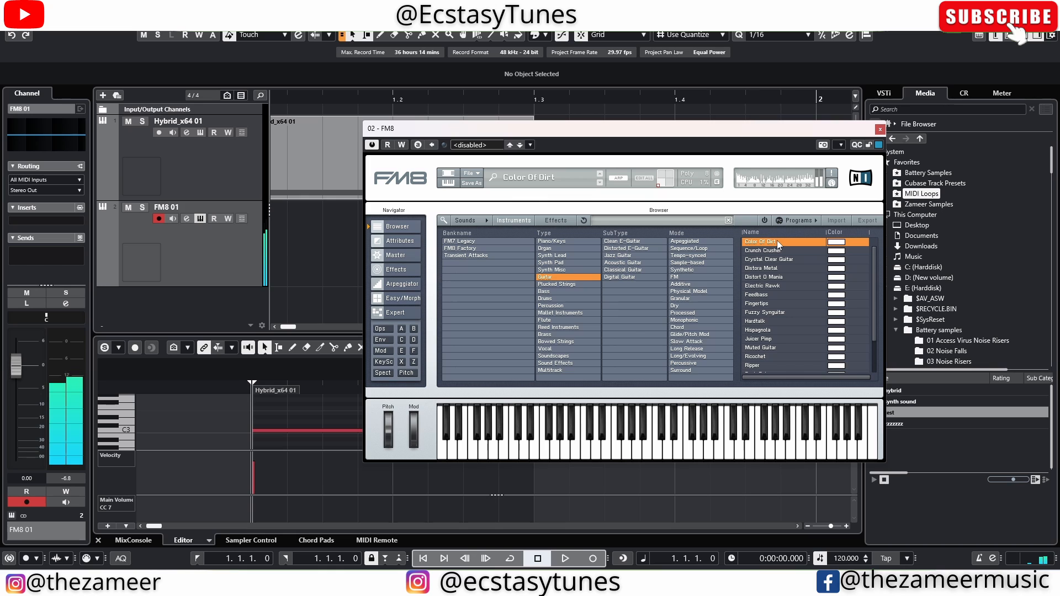
{"action": "left_click", "coordinate": [880, 129]}
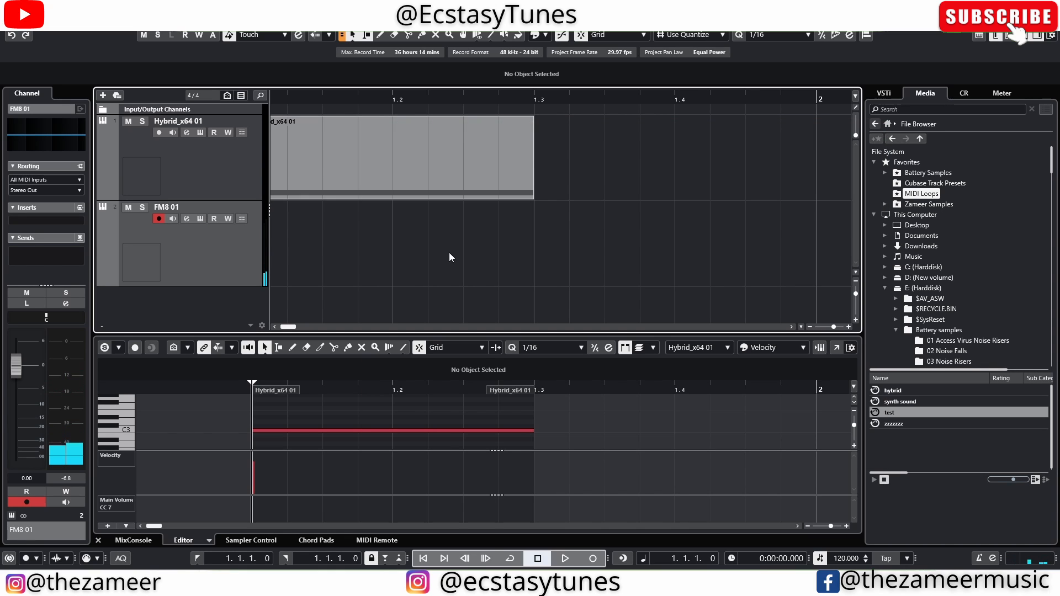
{"action": "left_click", "coordinate": [340, 164]}
Copy the Hybrid part onto FM8 01, mute Hybrid_x64 01, solo FM8 01, and audition it
{"action": "left_click_drag", "start_coordinate": [333, 191], "coordinate": [338, 241]}
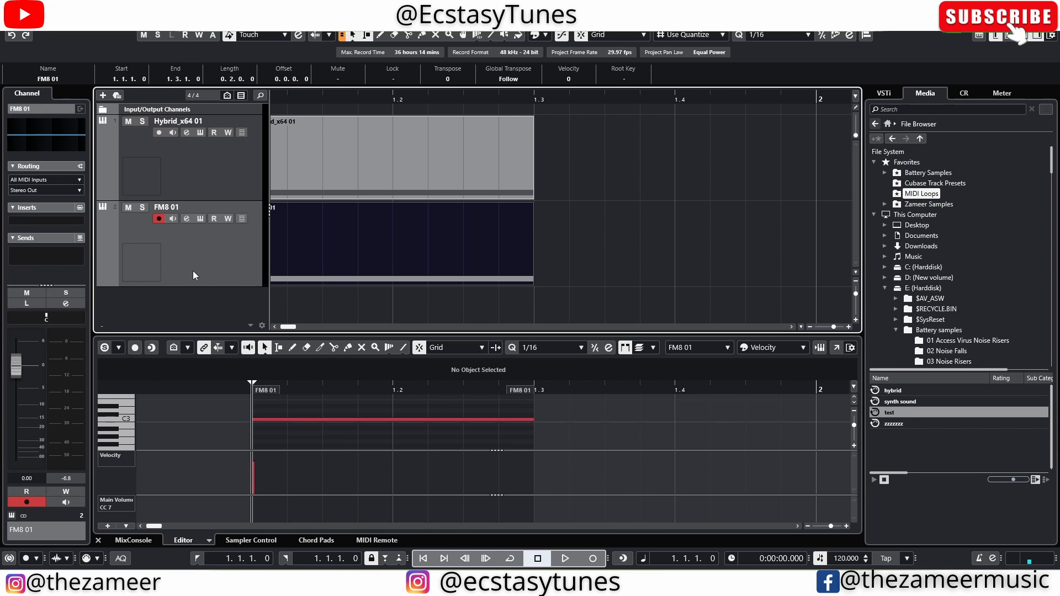
{"action": "left_click", "coordinate": [128, 121]}
{"action": "left_click", "coordinate": [142, 208]}
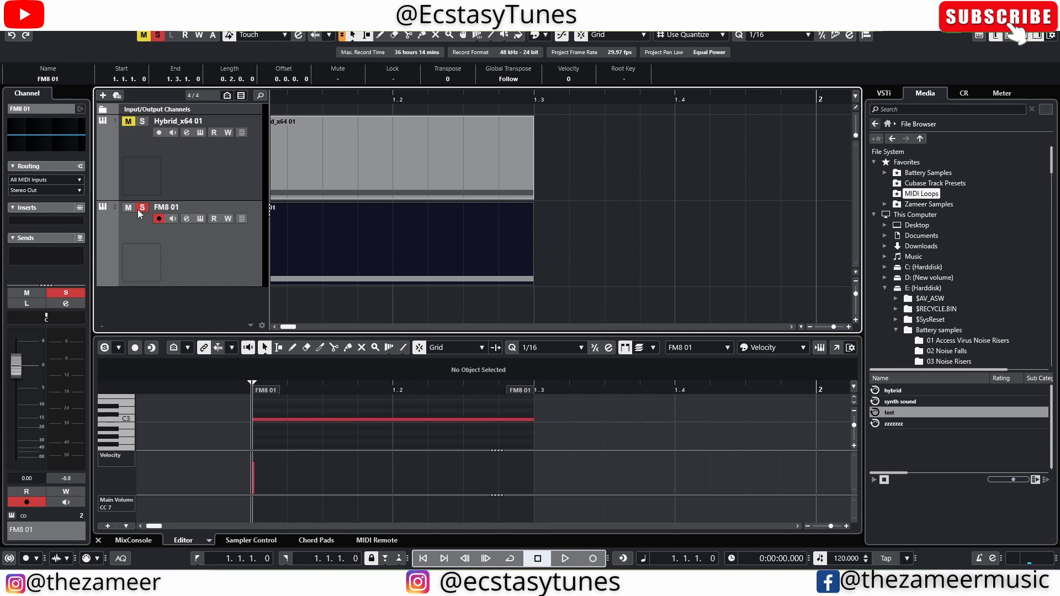
{"action": "key", "text": "space"}
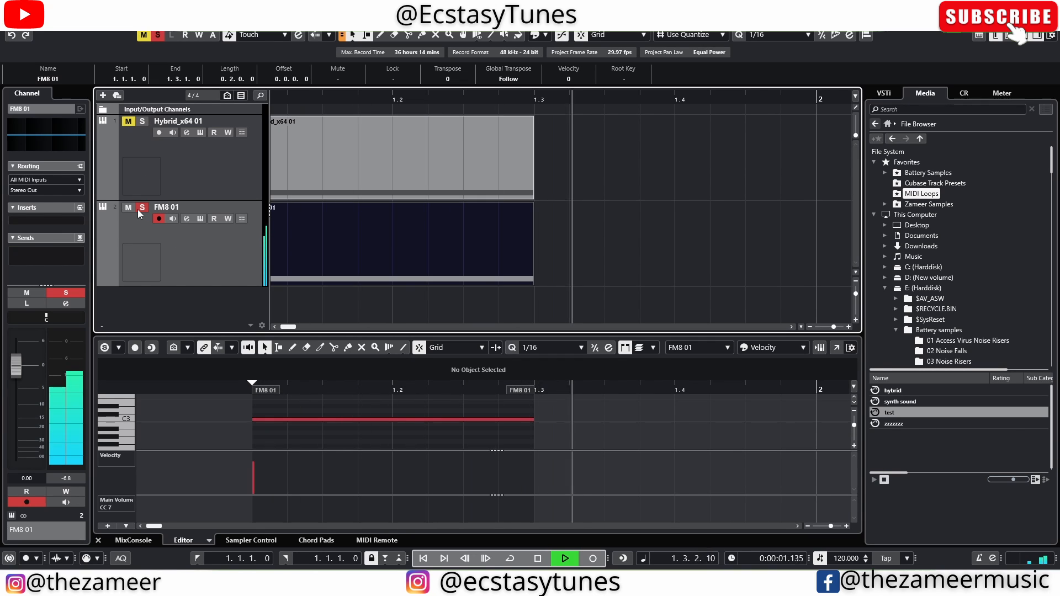
{"action": "key", "text": "space"}
Extend the FM8 part to end at bar 3 and open it in its own Key Editor window
{"action": "scroll", "coordinate": [459, 265], "scroll_direction": "down", "scroll_amount": 3}
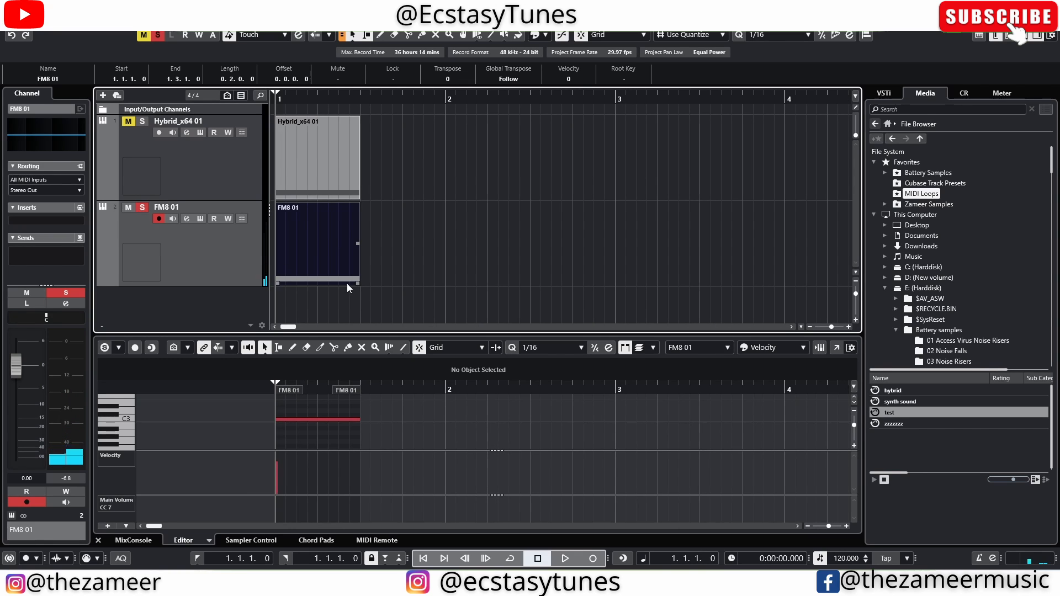
{"action": "left_click_drag", "start_coordinate": [355, 283], "coordinate": [614, 283]}
{"action": "double_click", "coordinate": [464, 264]}
{"action": "left_click", "coordinate": [574, 295]}
{"action": "double_click", "coordinate": [540, 276]}
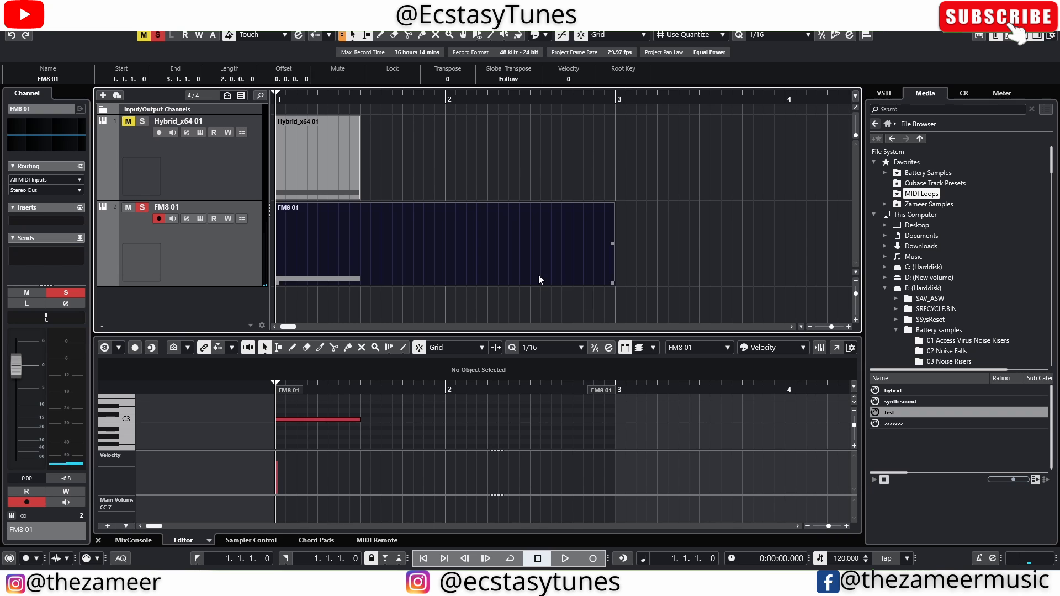
{"action": "left_click", "coordinate": [836, 348]}
{"action": "scroll", "coordinate": [640, 299], "scroll_direction": "down", "scroll_amount": 2}
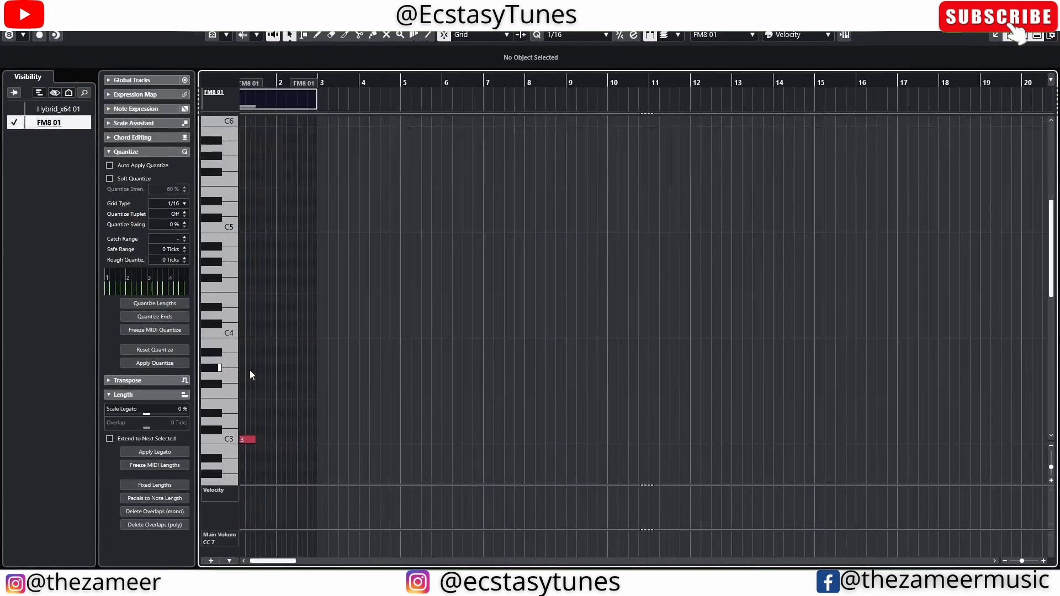
Stretch the C3 note to three beats and duplicate it up to D#3
{"action": "scroll", "coordinate": [250, 370], "scroll_direction": "up", "scroll_amount": 5}
{"action": "scroll", "coordinate": [264, 425], "scroll_direction": "up", "scroll_amount": 1}
{"action": "left_click_drag", "start_coordinate": [273, 440], "coordinate": [335, 440]}
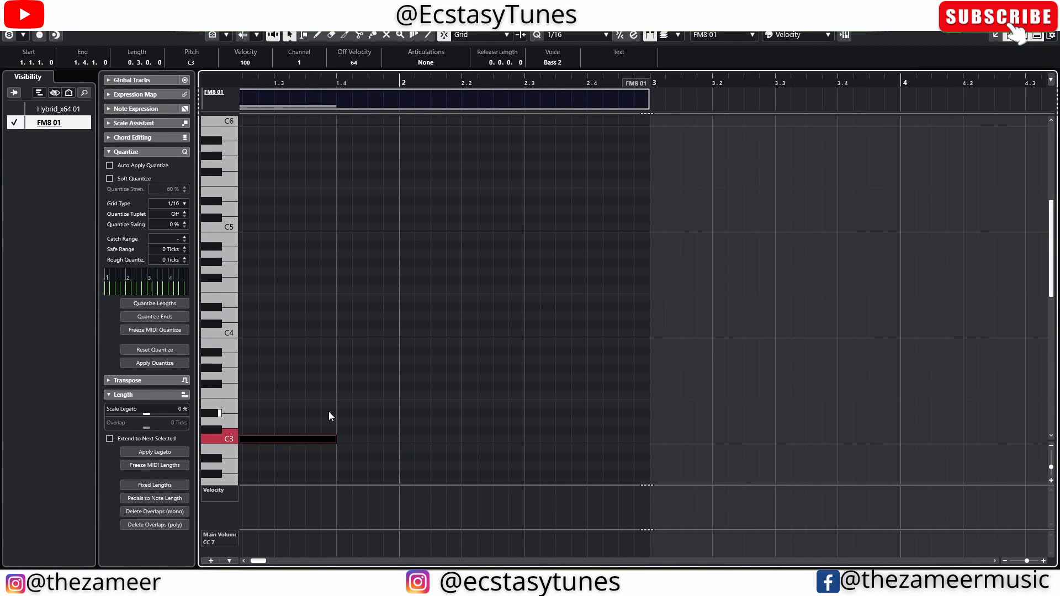
{"action": "key", "text": "alt+d"}
{"action": "left_click_drag", "start_coordinate": [361, 442], "coordinate": [472, 353]}
{"action": "left_click", "coordinate": [624, 306]}
Draw an F4 note ending at bar 3, play the four-note line, and close the editor
{"action": "left_click_drag", "start_coordinate": [522, 289], "coordinate": [648, 289]}
{"action": "left_click_drag", "start_coordinate": [575, 290], "coordinate": [589, 291]}
{"action": "left_click_drag", "start_coordinate": [740, 256], "coordinate": [172, 485]}
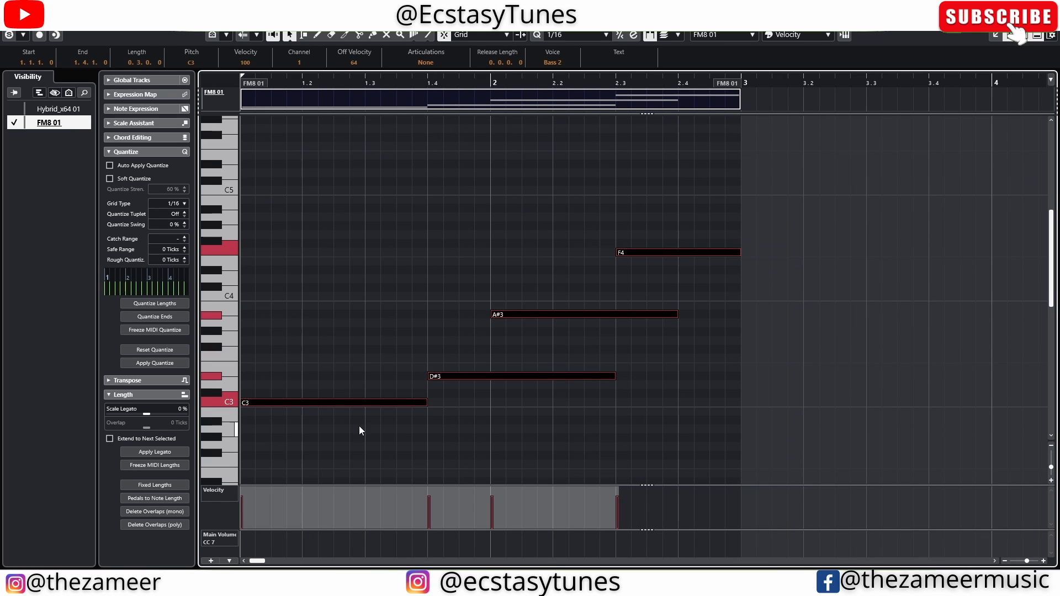
{"action": "key", "text": "space"}
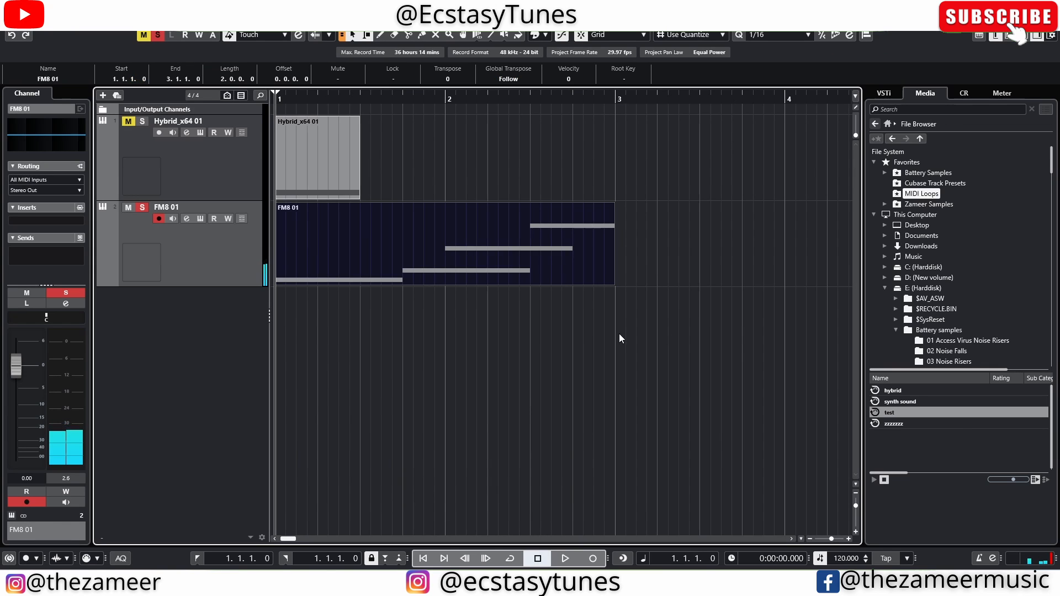
{"action": "left_click", "coordinate": [619, 334]}
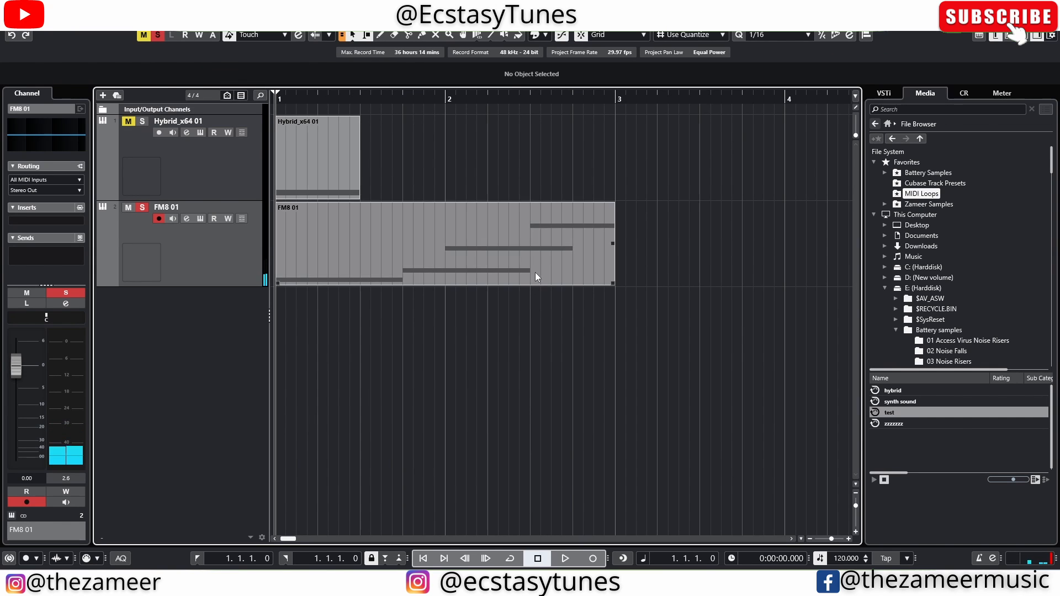
Export the selected FM8 part via File > Export > MIDI Loop as 'zzzzzzz'
{"action": "left_click", "coordinate": [535, 273]}
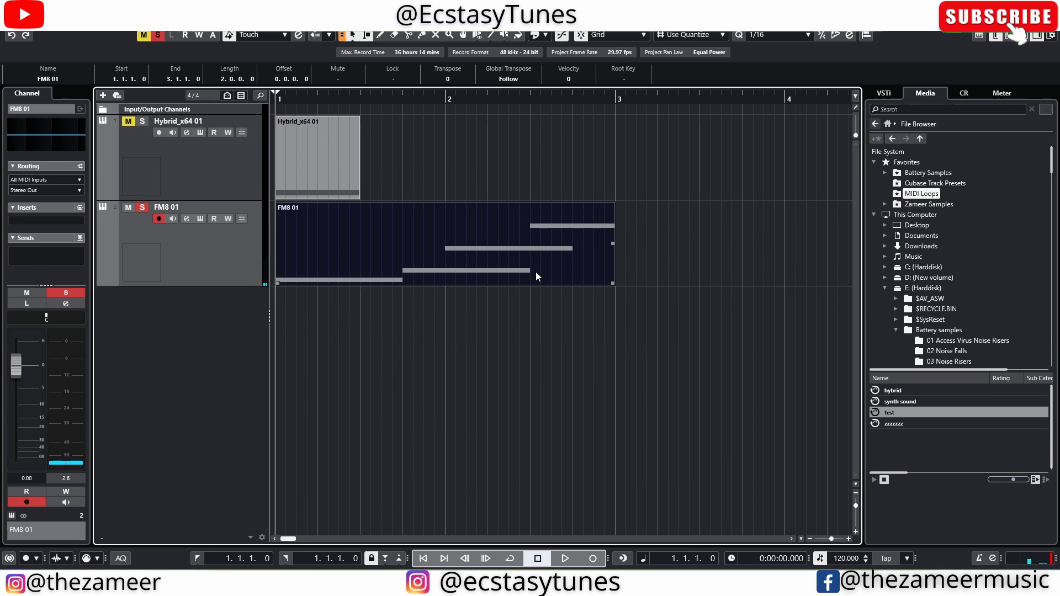
{"action": "left_click", "coordinate": [464, 326]}
{"action": "left_click", "coordinate": [366, 264]}
{"action": "left_click", "coordinate": [11, 24]}
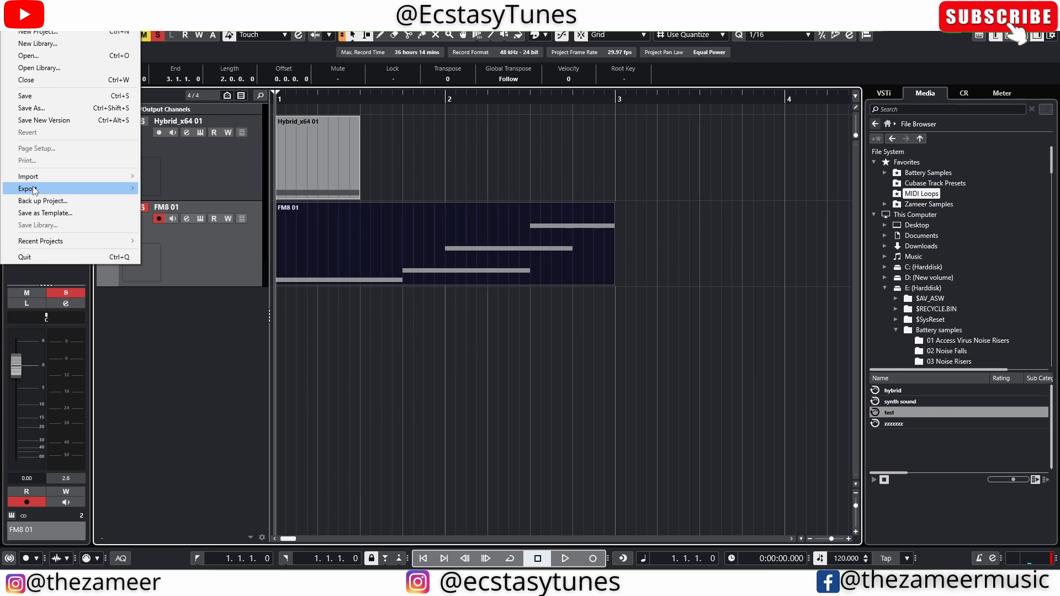
{"action": "mouse_move", "coordinate": [37, 190]}
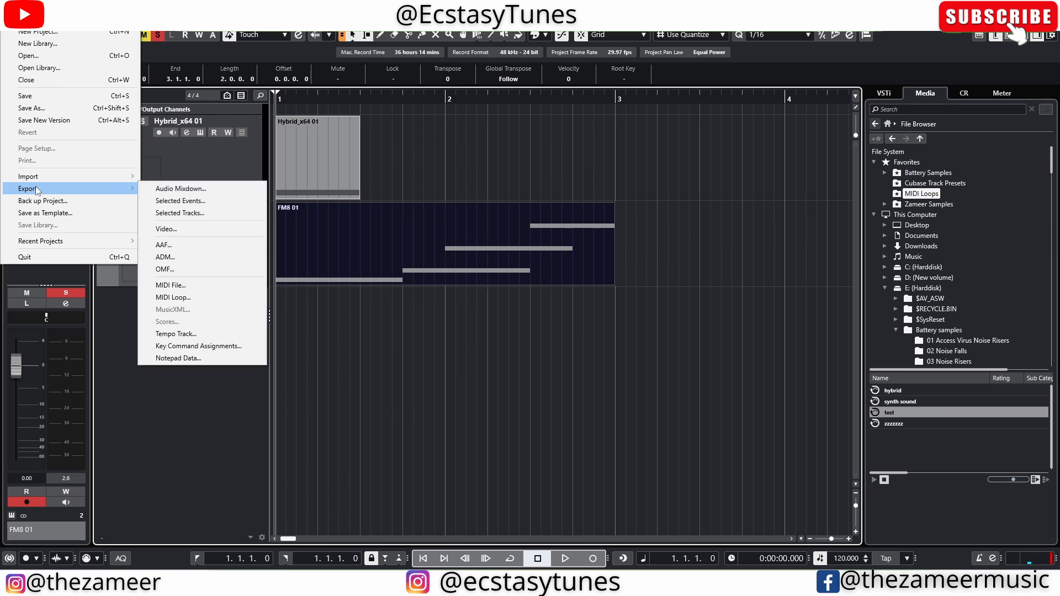
{"action": "left_click", "coordinate": [213, 299]}
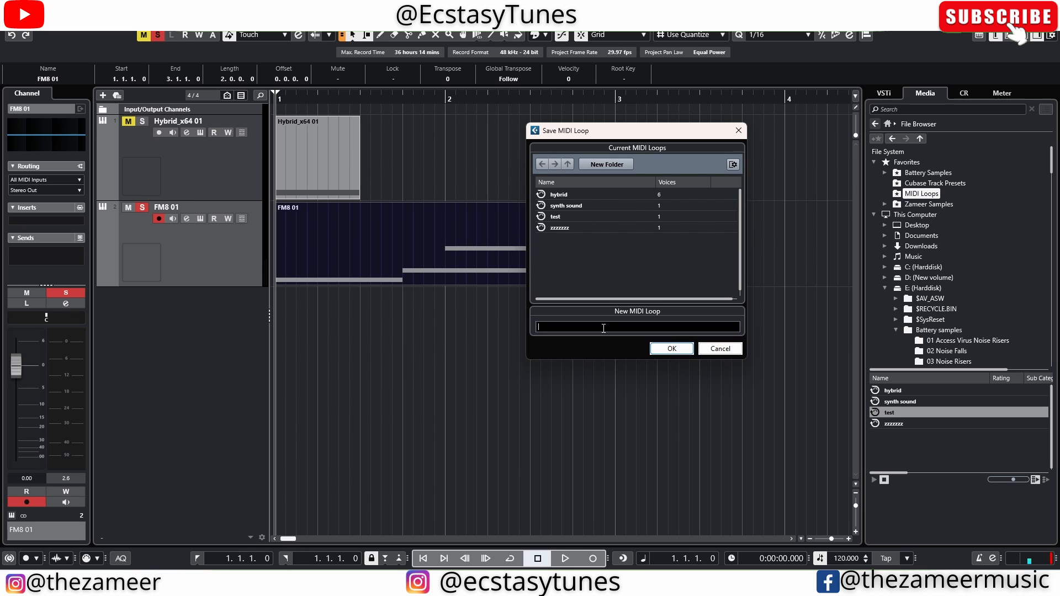
{"action": "type", "text": "zzmzmzmzmzmzmzmzmzm"}
{"action": "key", "text": "Return"}
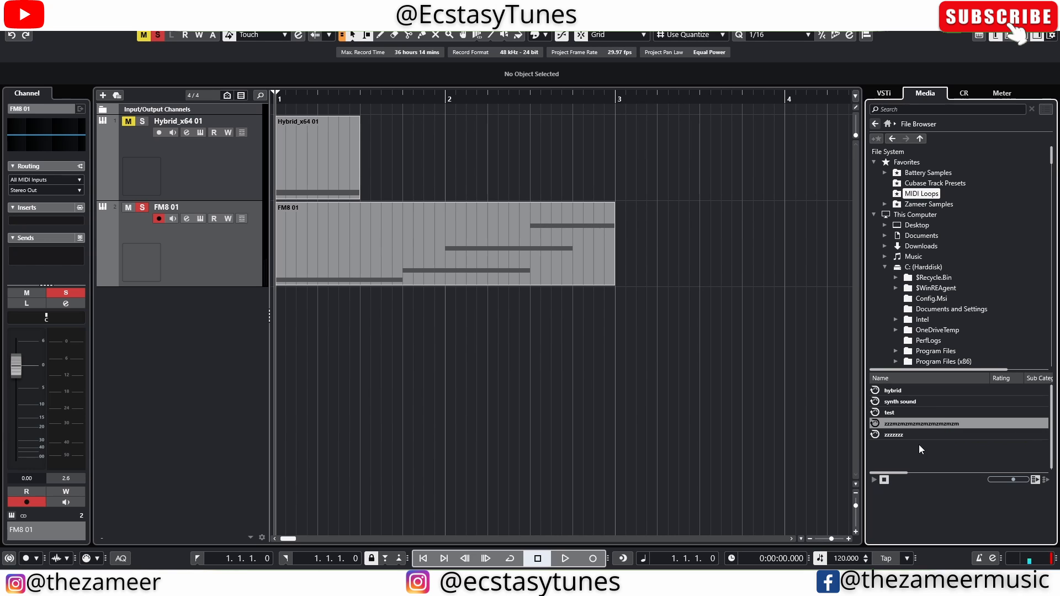
{"action": "left_click", "coordinate": [906, 110]}
Search the media files for 'zzzzz' and show the zzzzzzz loop in File Explorer
{"action": "type", "text": "zzzzz"}
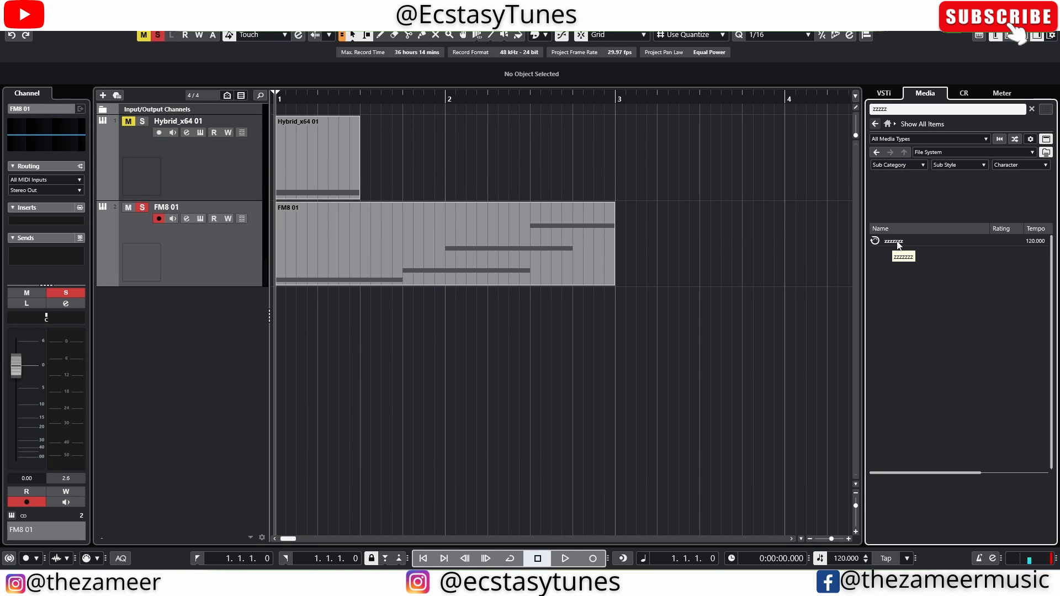
{"action": "right_click", "coordinate": [899, 243]}
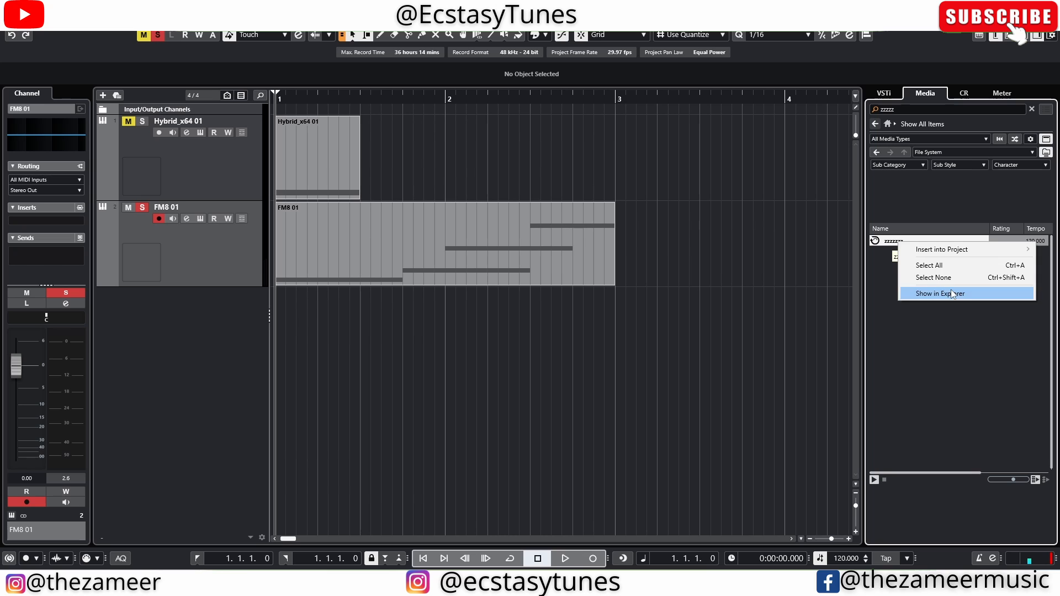
{"action": "left_click", "coordinate": [923, 293]}
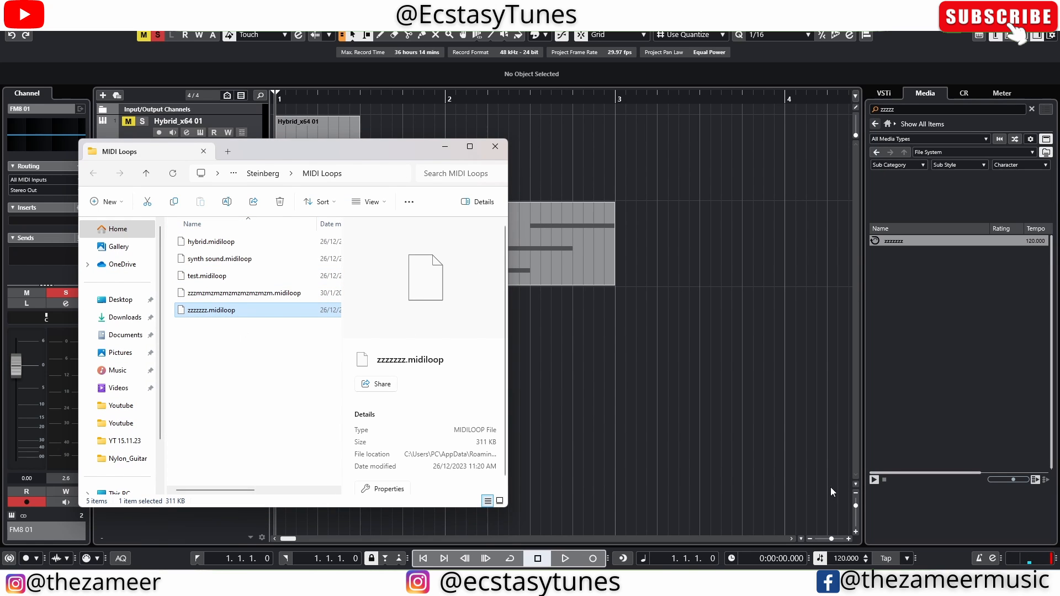
Stop the loop preview, then bring File Explorer forward and maximize the MIDI Loops folder
{"action": "left_click", "coordinate": [884, 483]}
{"action": "key", "text": "alt+Tab"}
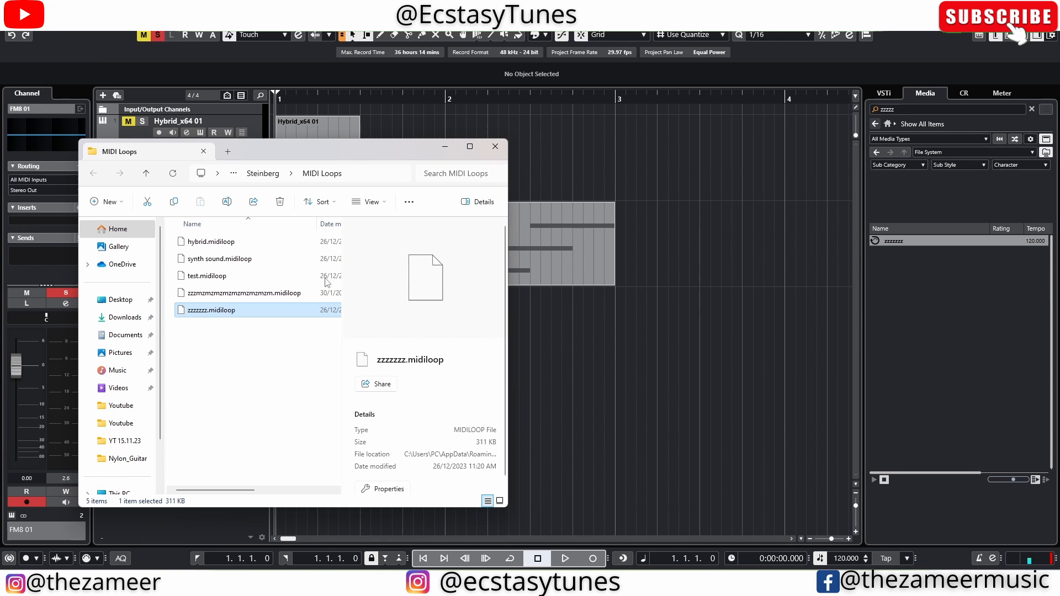
{"action": "left_click_drag", "start_coordinate": [372, 152], "coordinate": [716, 151]}
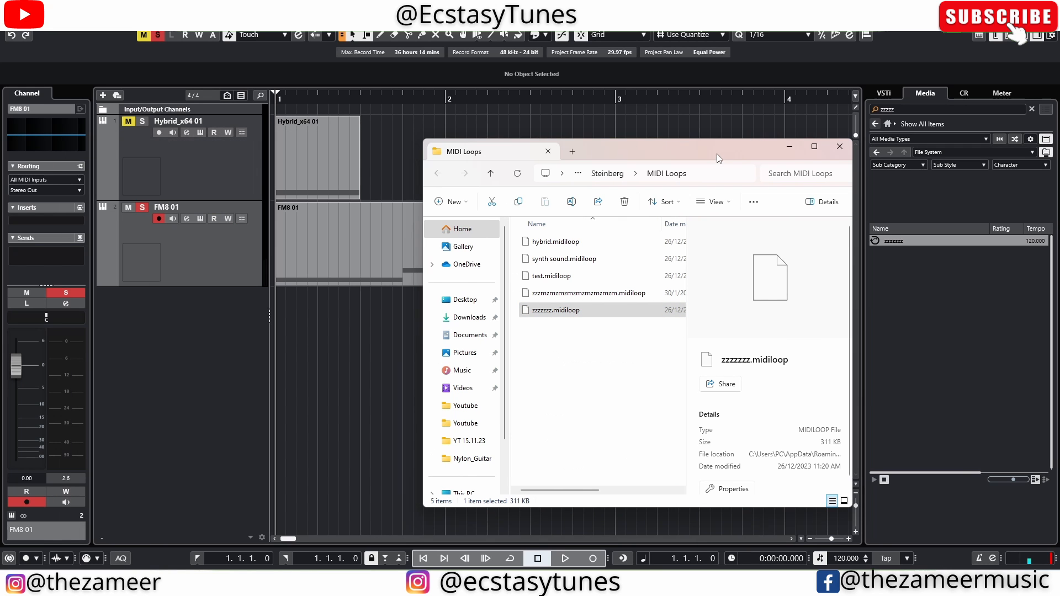
{"action": "left_click", "coordinate": [815, 147]}
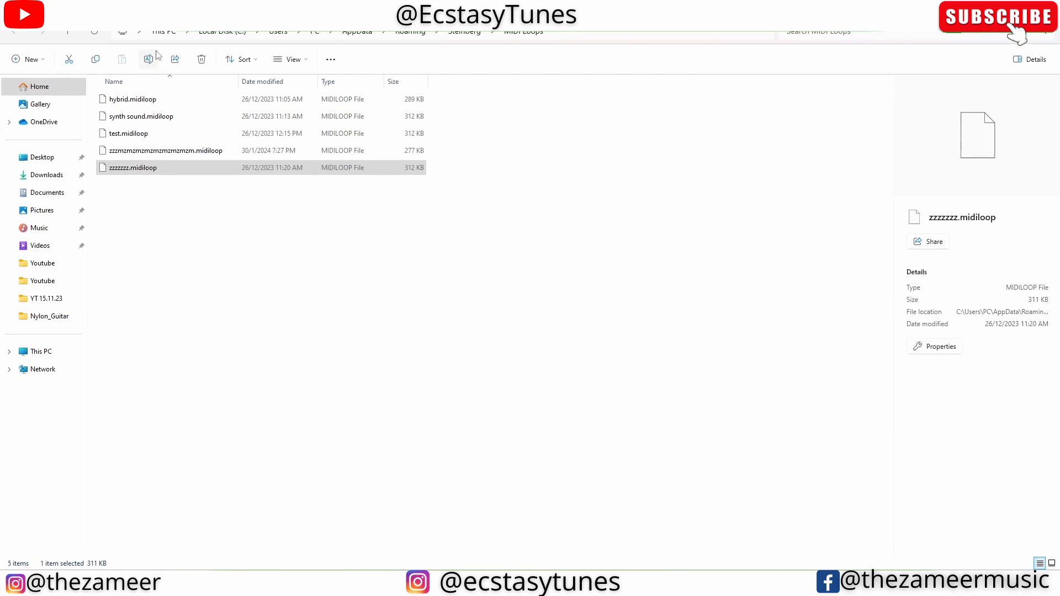